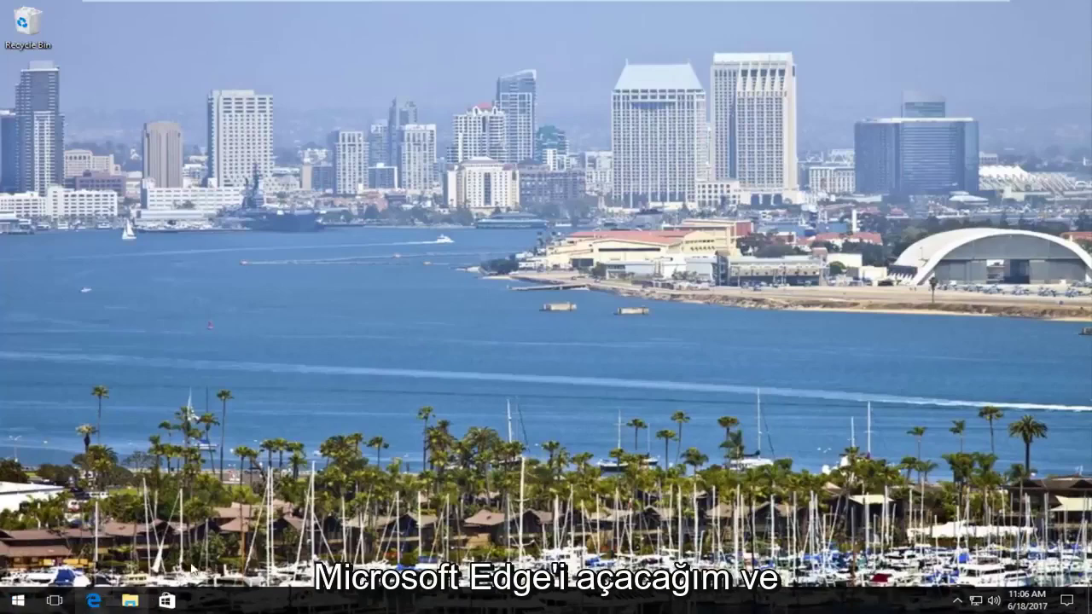
Open Edge and load the google.com home page
left_click(95, 601)
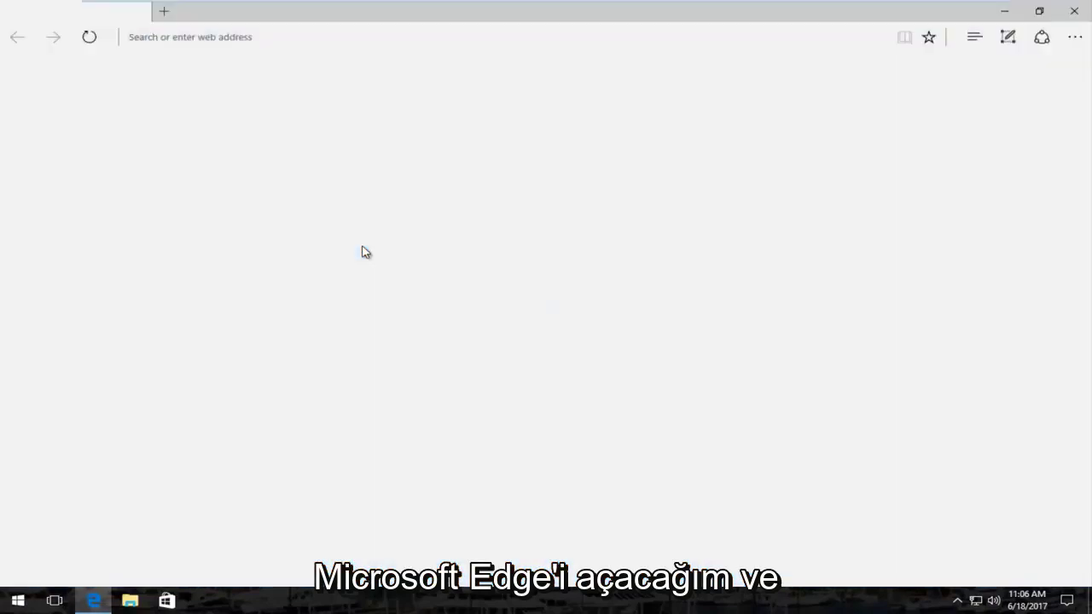
type("google.com")
key("Return")
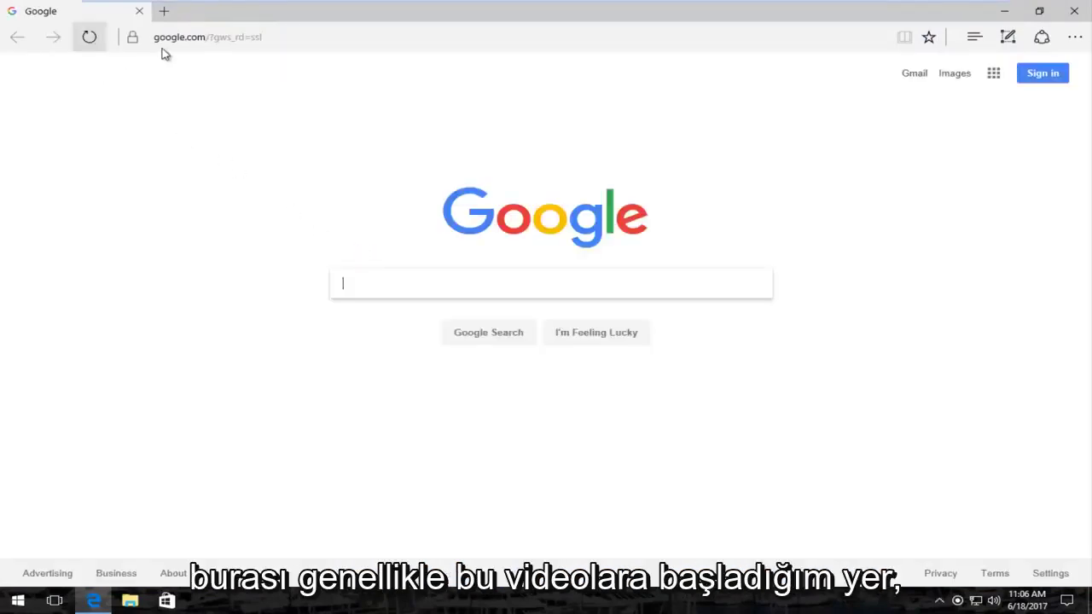
Dismiss the Chrome popup and search Google for 'windows 10 media creation tool'
left_click(985, 142)
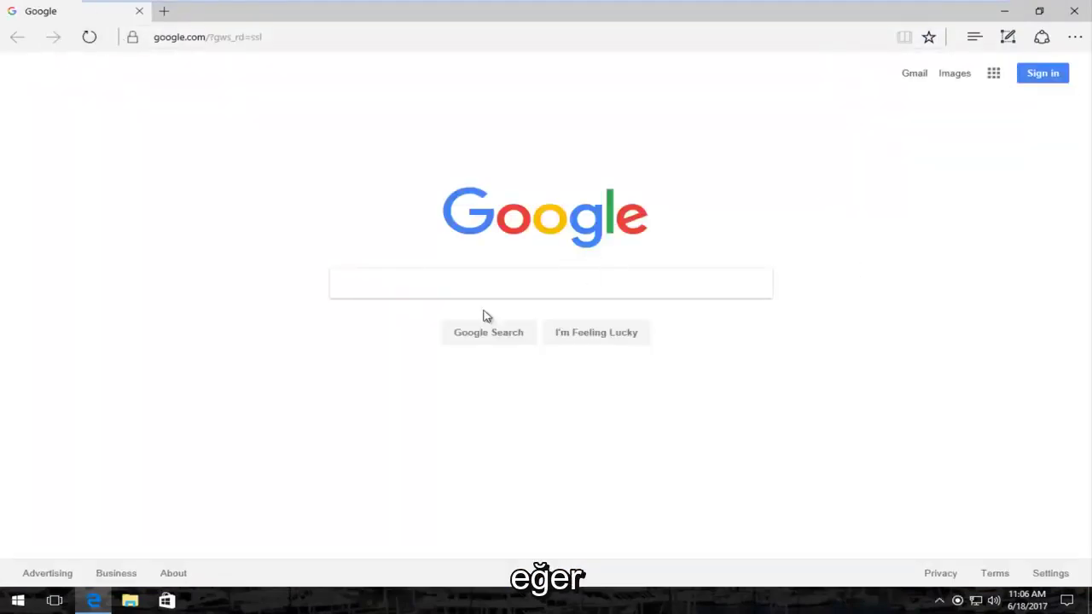
left_click(463, 282)
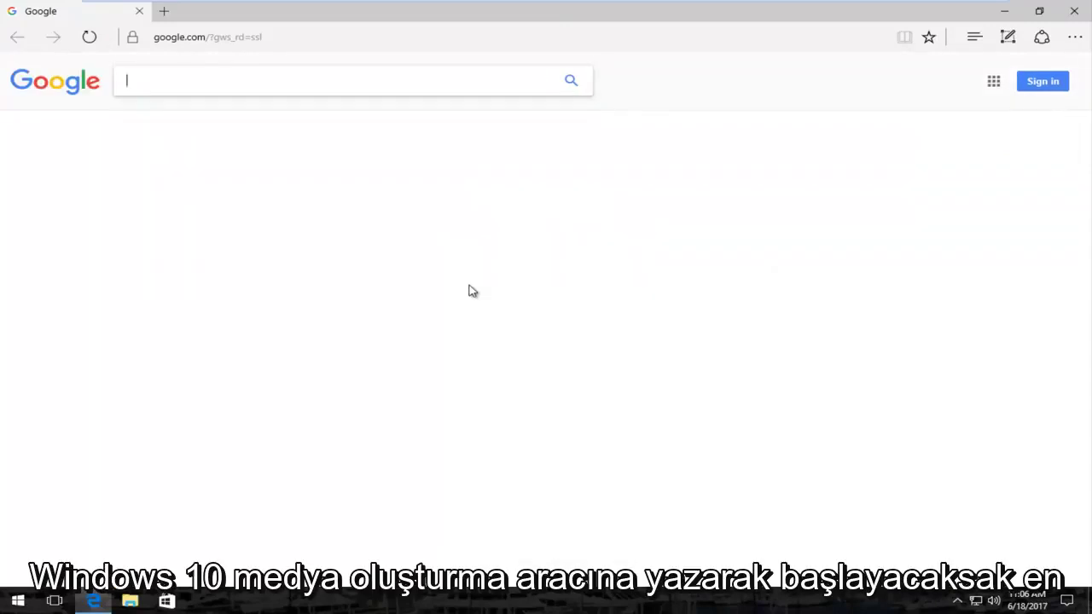
type("windows 10 media crea")
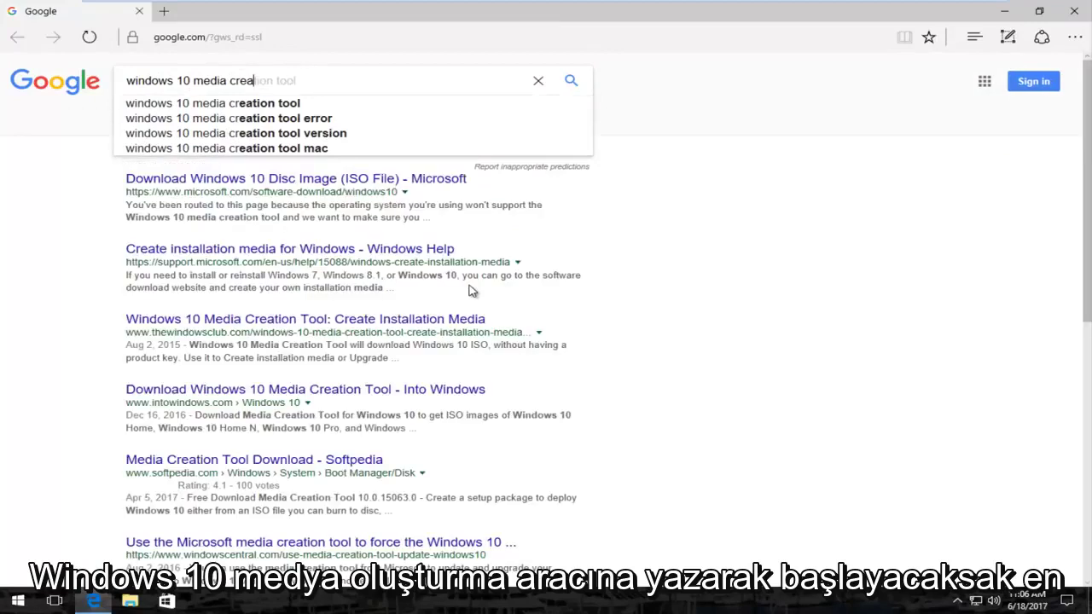
left_click(290, 105)
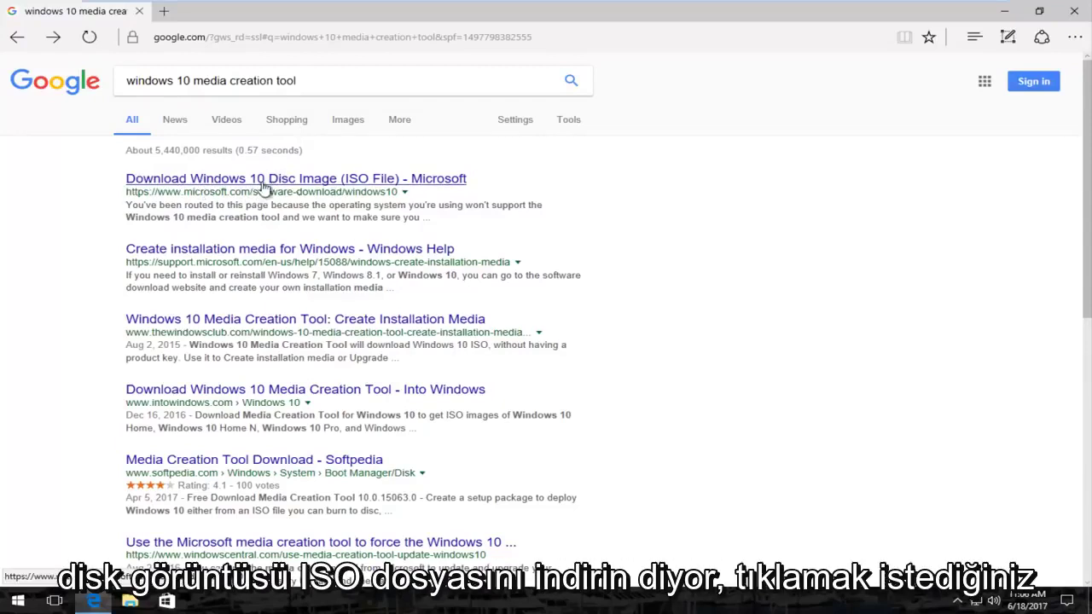
Open Microsoft's Download Windows 10 page, then download, save and run MediaCreationTool.exe
left_click(195, 184)
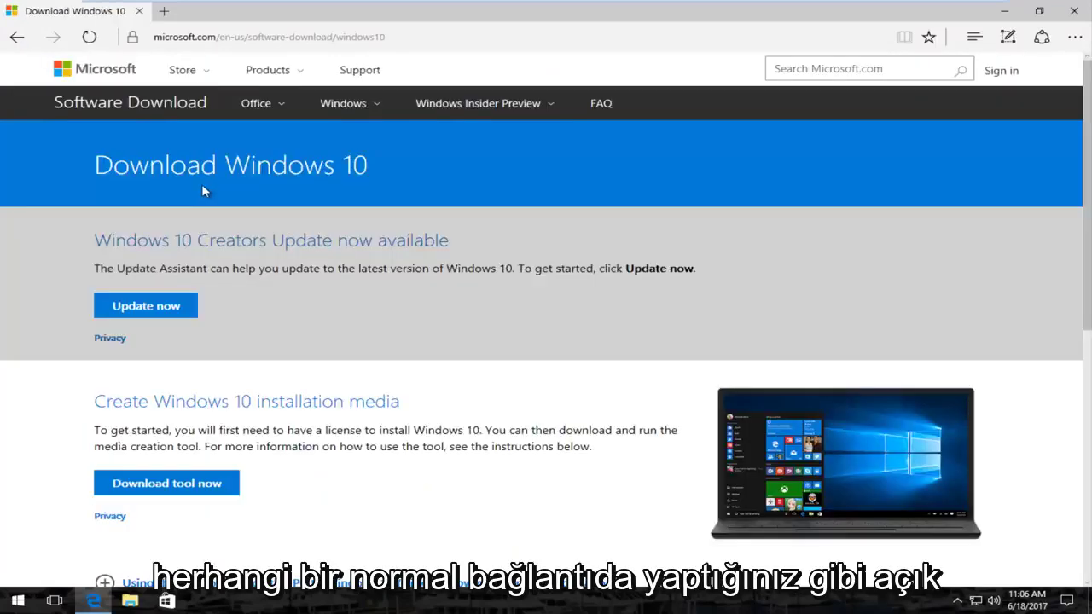
scroll(211, 201, "down", 3)
scroll(248, 233, "up", 2)
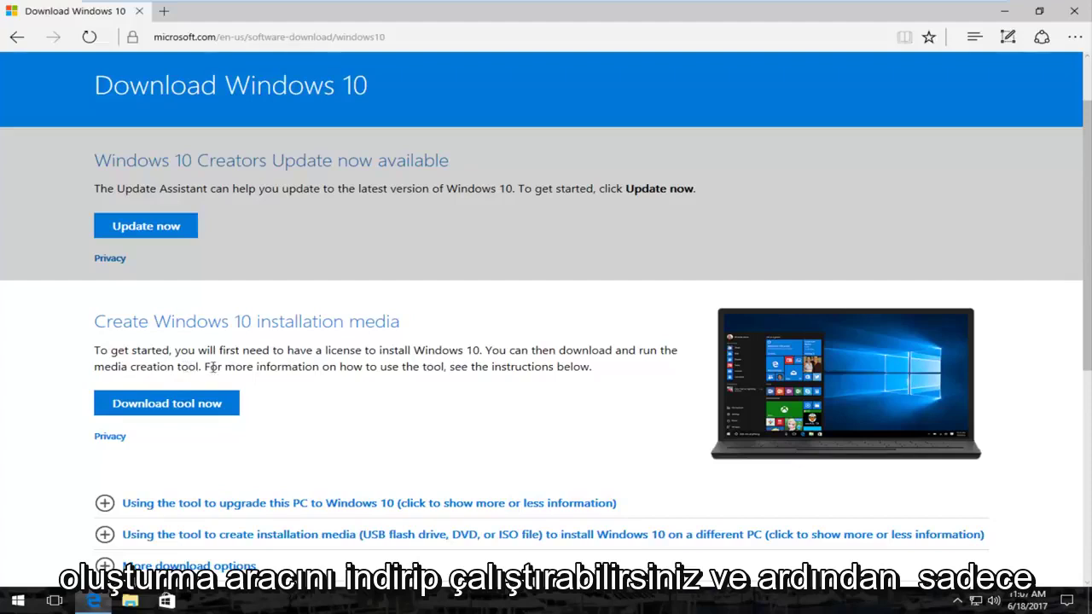
left_click(183, 412)
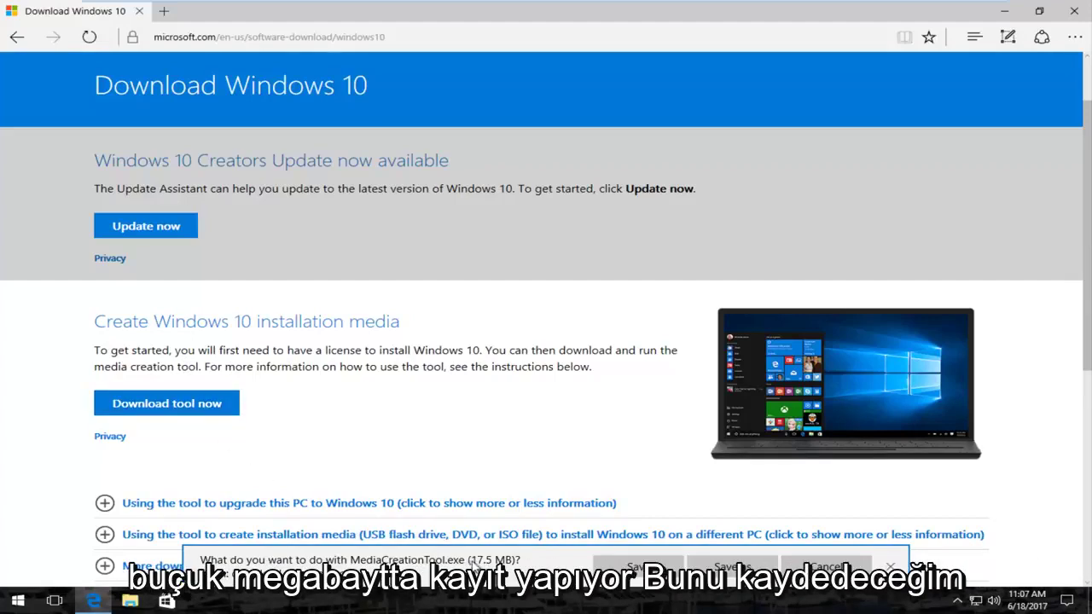
left_click(619, 566)
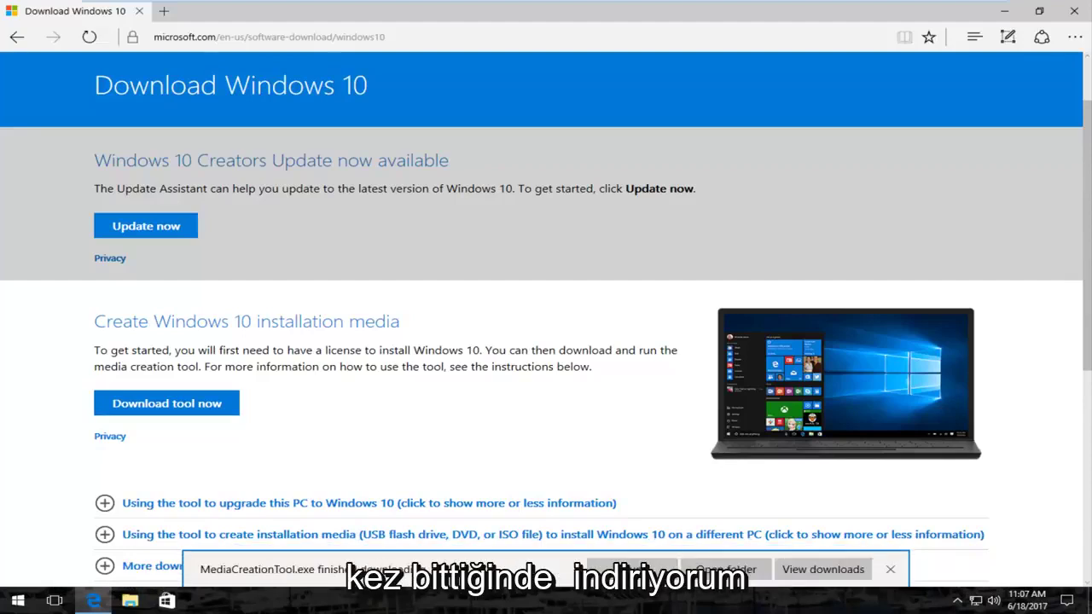
left_click(631, 569)
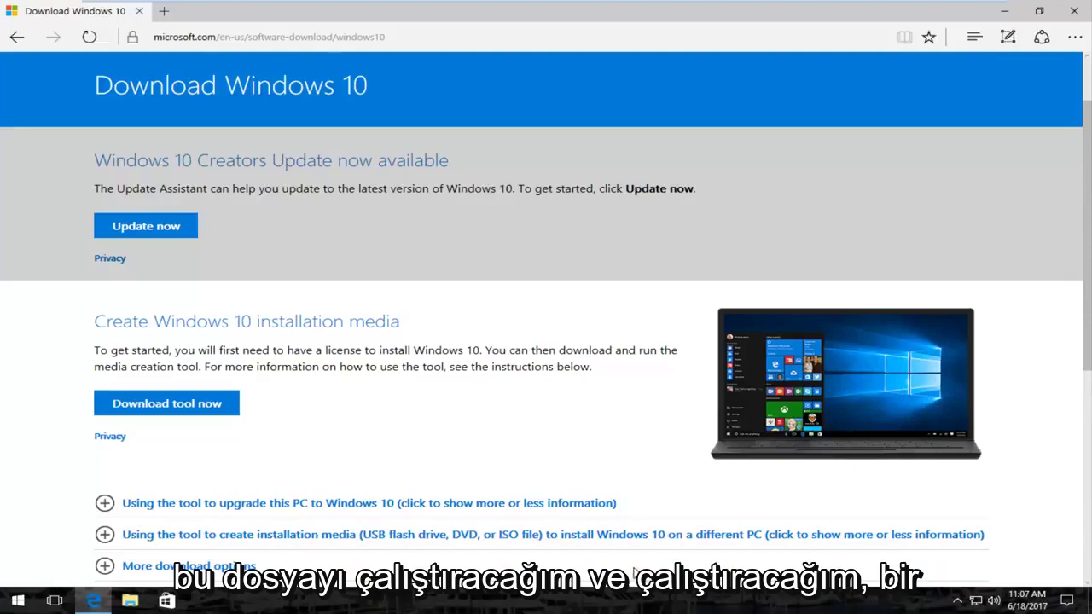
Minimize Edge and approve the User Account Control prompt for the media creation tool
left_click(1003, 11)
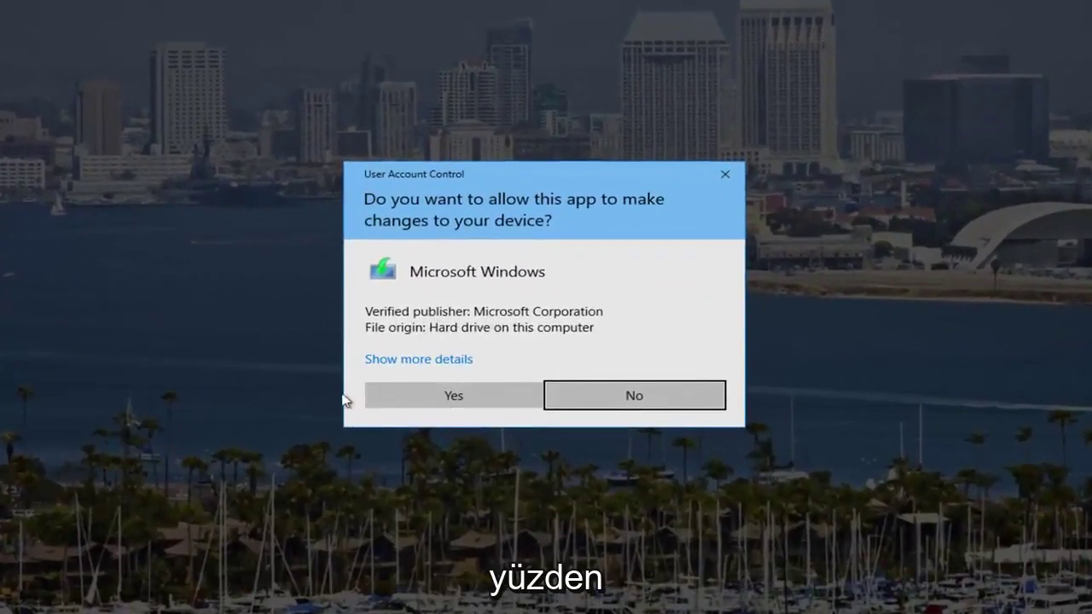
left_click(423, 395)
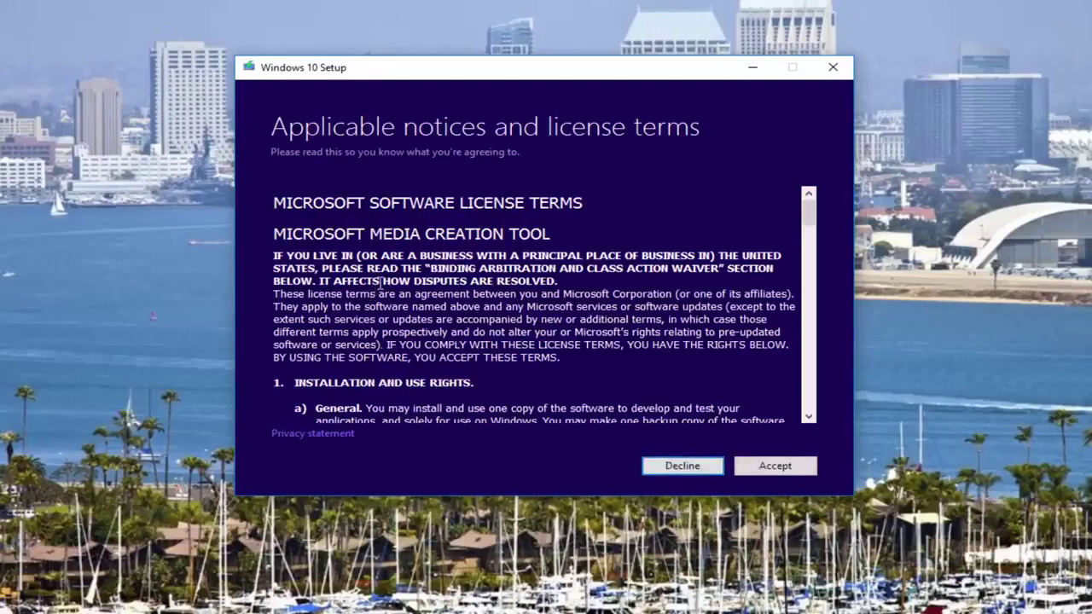
Scroll through the Media Creation Tool license terms and accept them
scroll(371, 294, "down", 10)
scroll(375, 282, "down", 15)
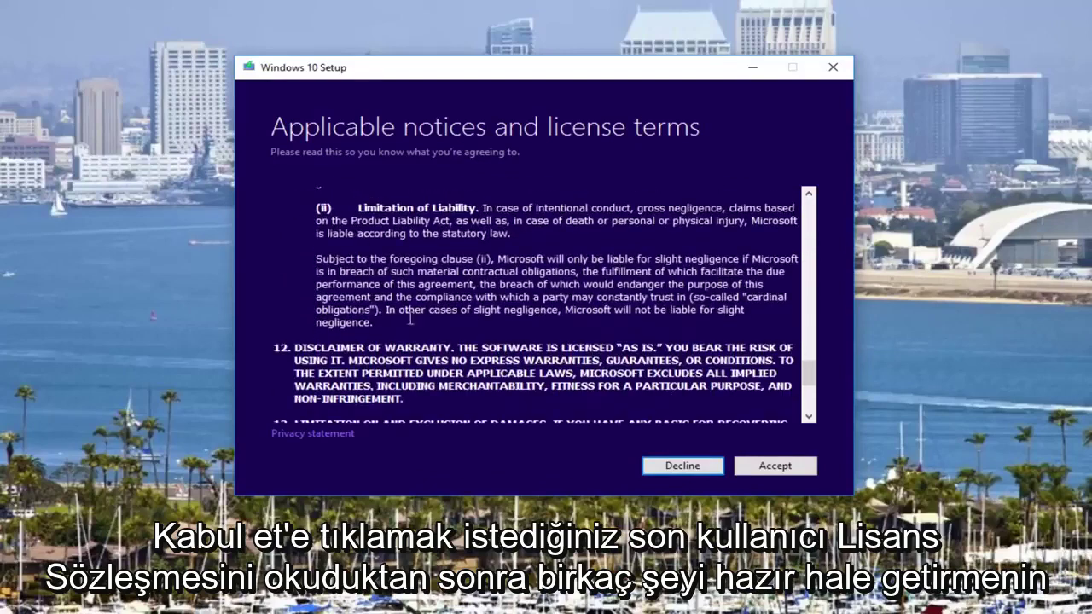
left_click(770, 468)
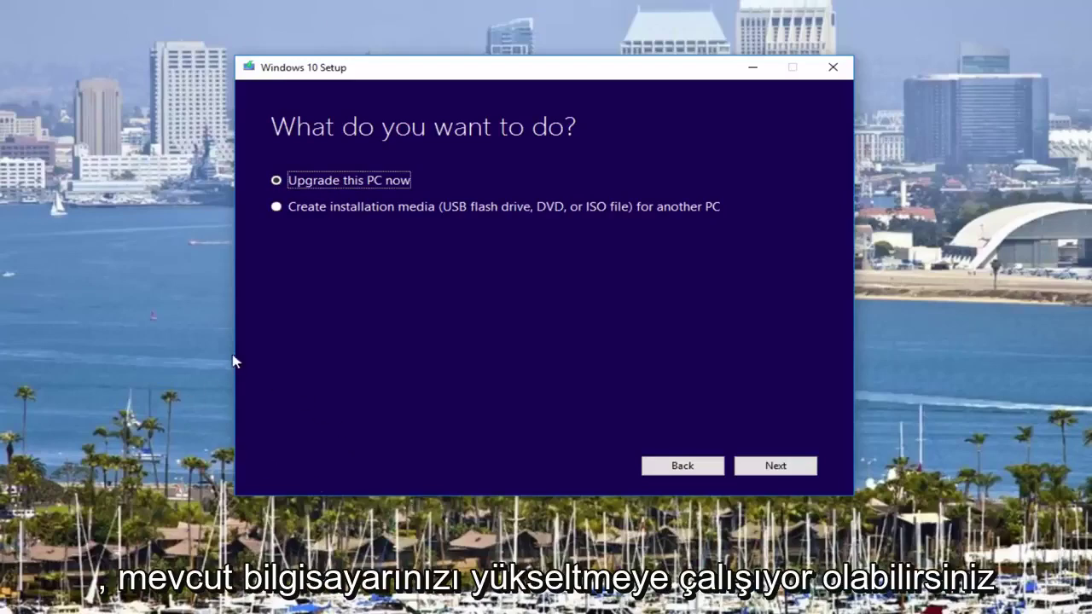
Select Create installation media for another PC and go on to the next page
left_click(277, 208)
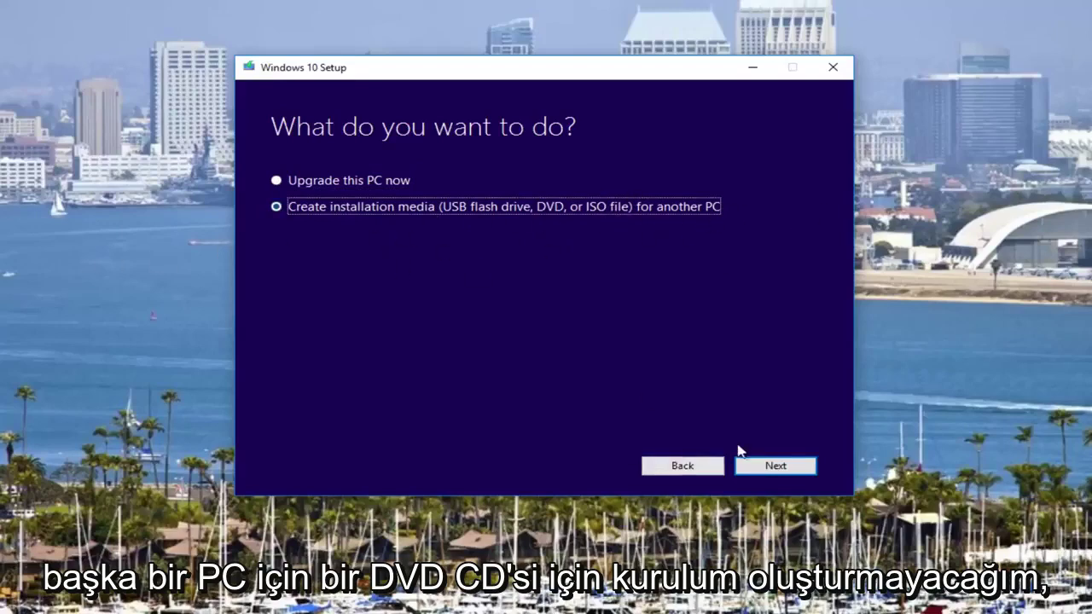
left_click(775, 467)
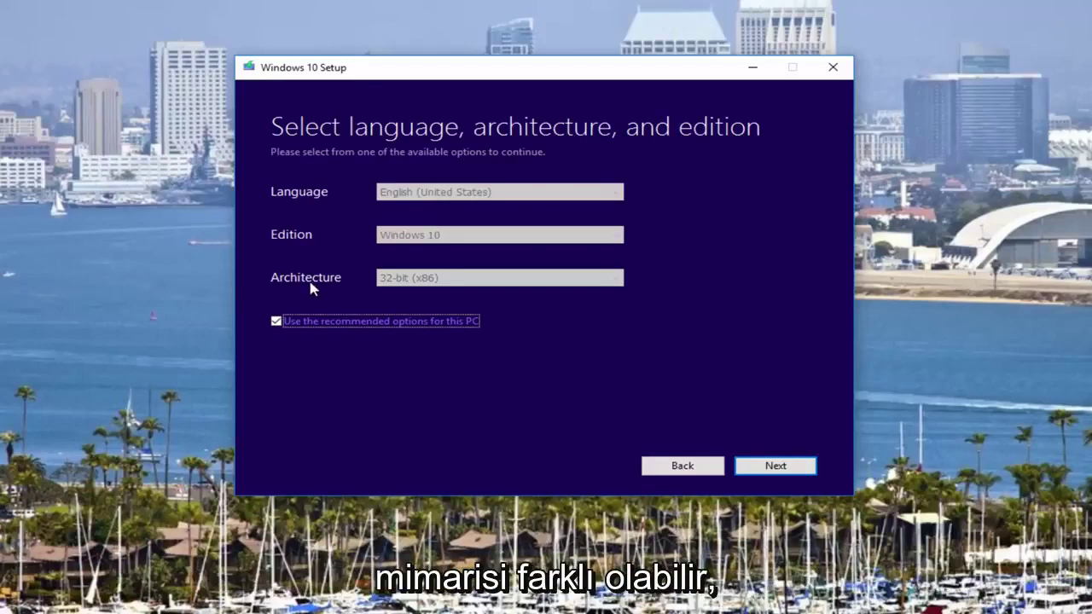
Uncheck Use the recommended options for this PC and show the Architecture dropdown
left_click(276, 322)
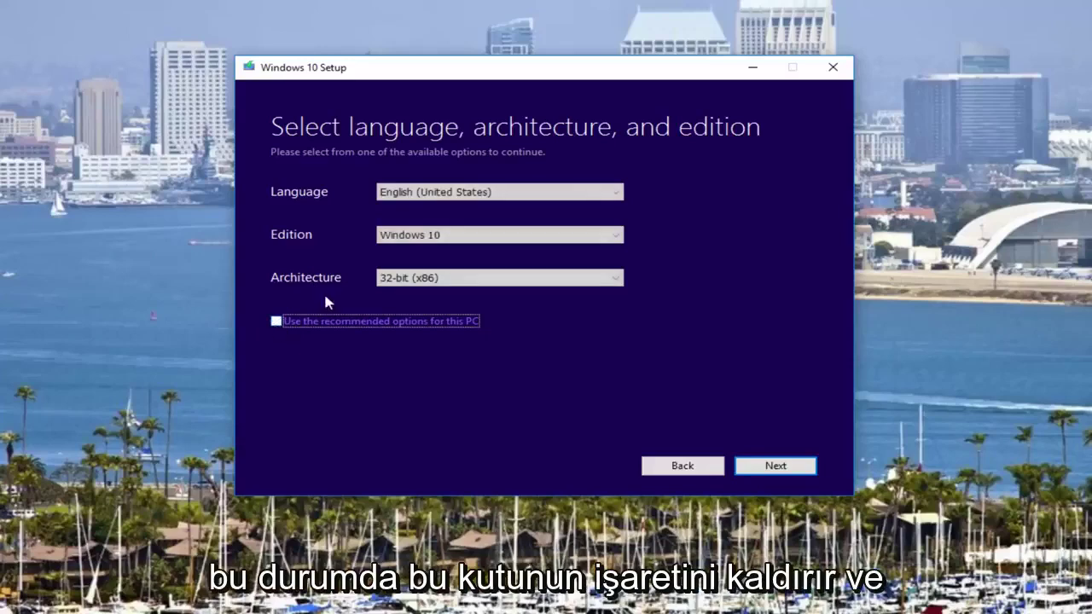
left_click(406, 280)
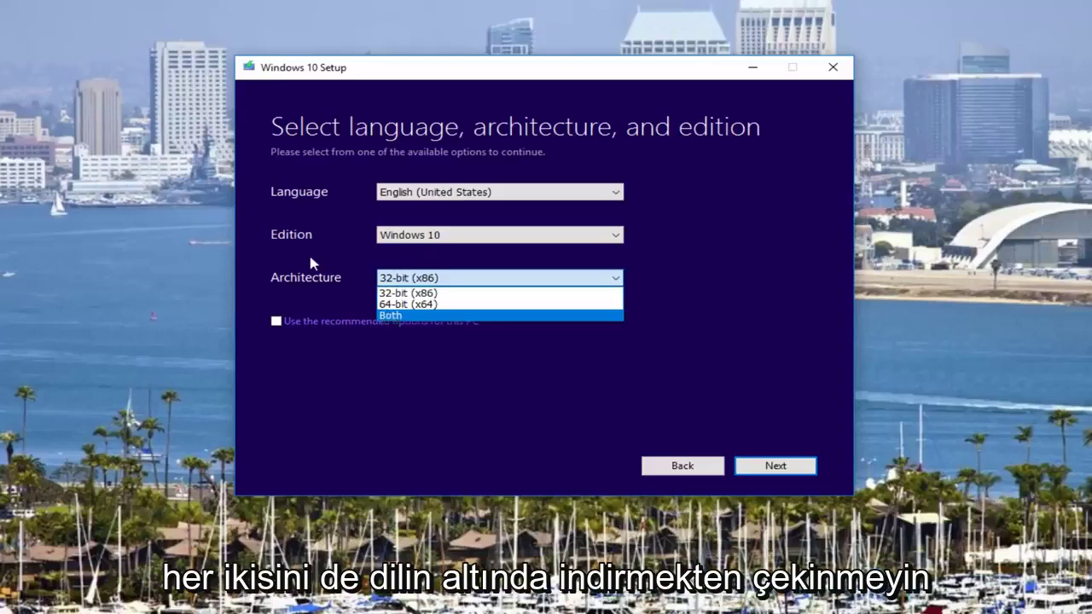
Check the Architecture, Language and Edition lists, keeping 32-bit (x86), English (United States) and Windows 10
left_click(313, 285)
left_click(431, 195)
left_click(743, 200)
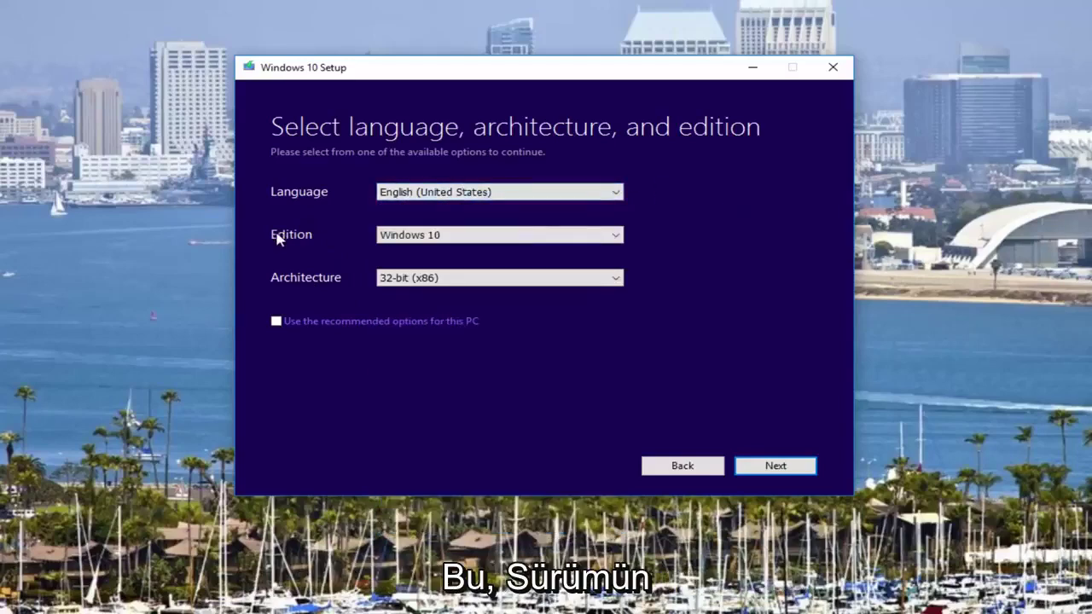
left_click(403, 243)
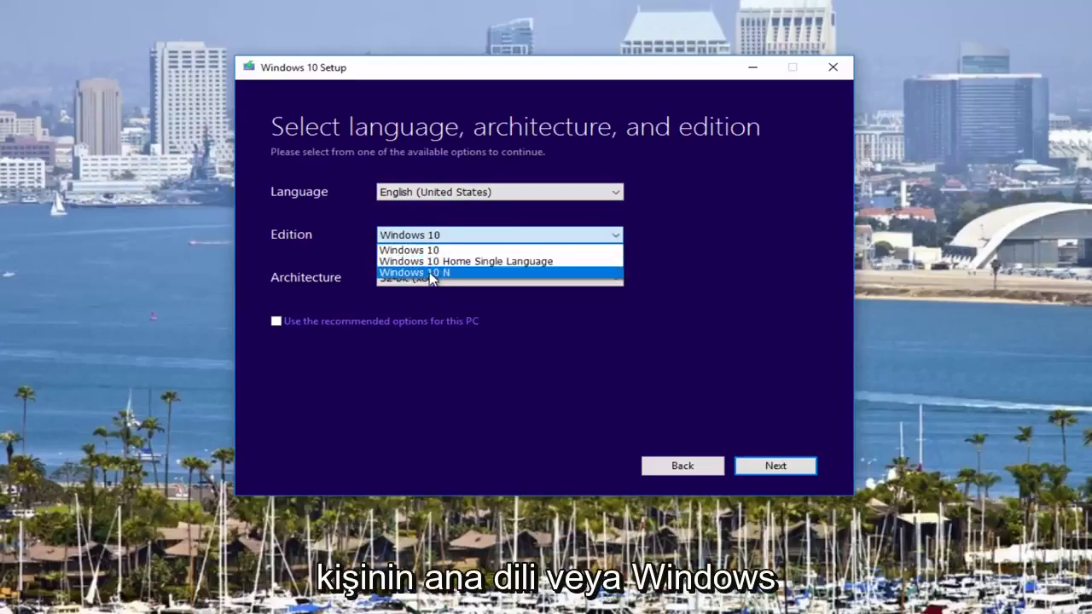
left_click(684, 230)
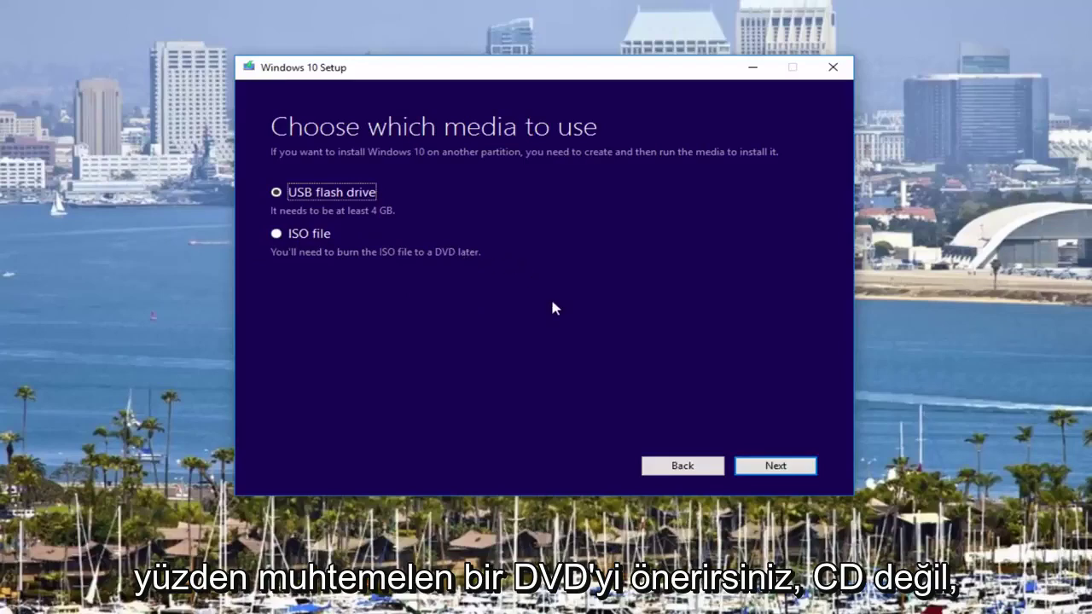
Go back two pages, choose Upgrade this PC now, and start the Windows 10 download
left_click(673, 468)
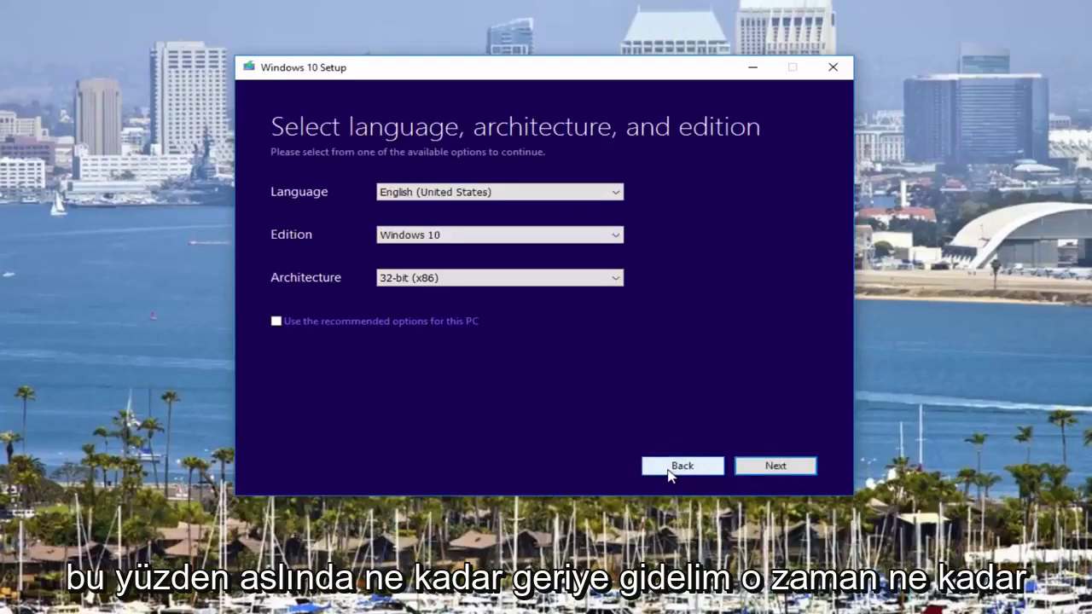
left_click(671, 470)
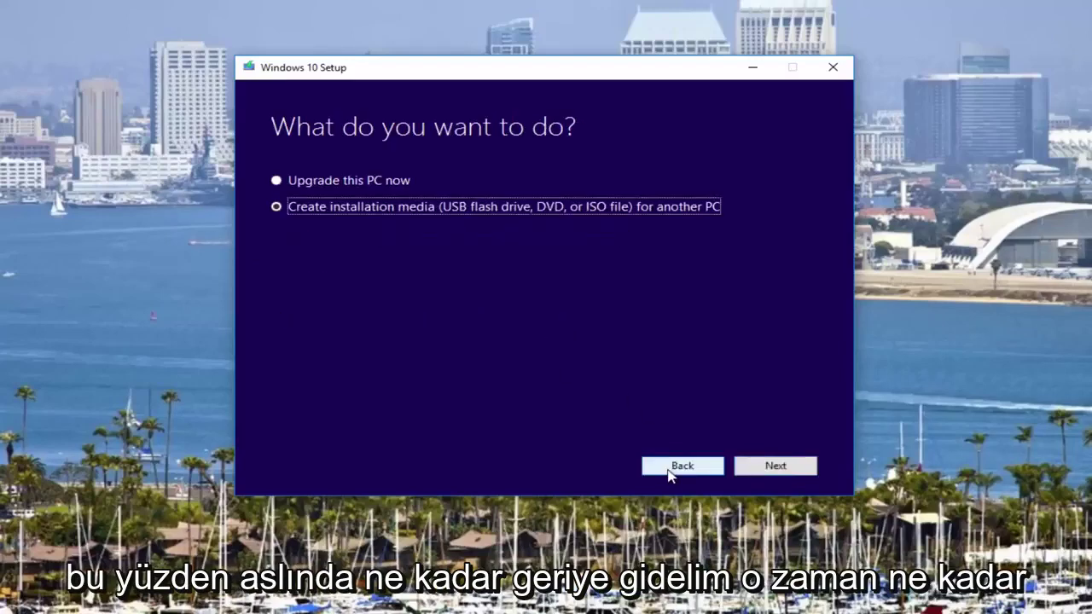
left_click(276, 181)
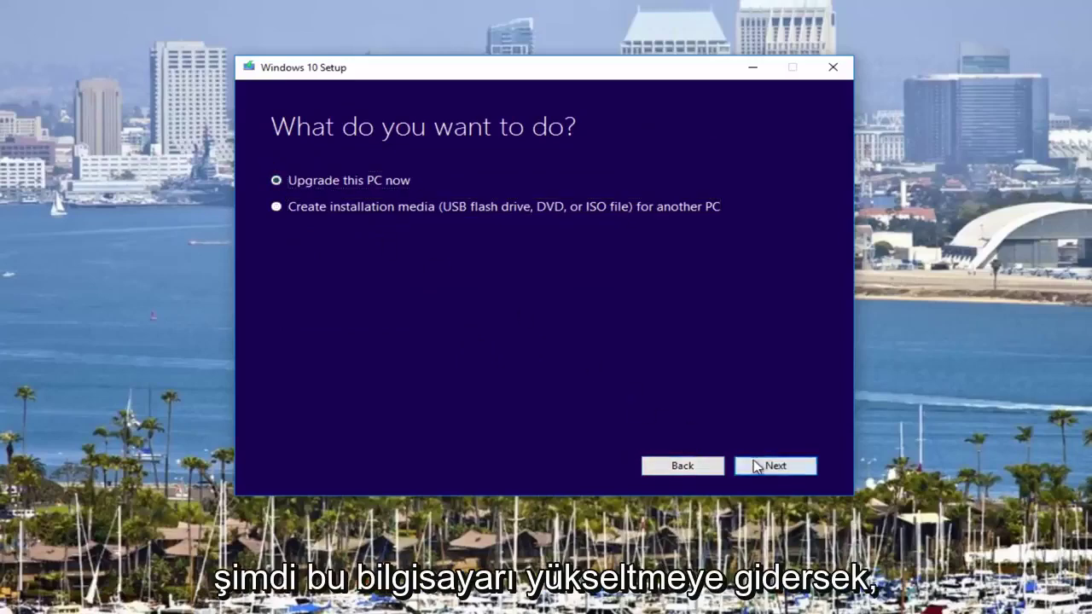
left_click(754, 463)
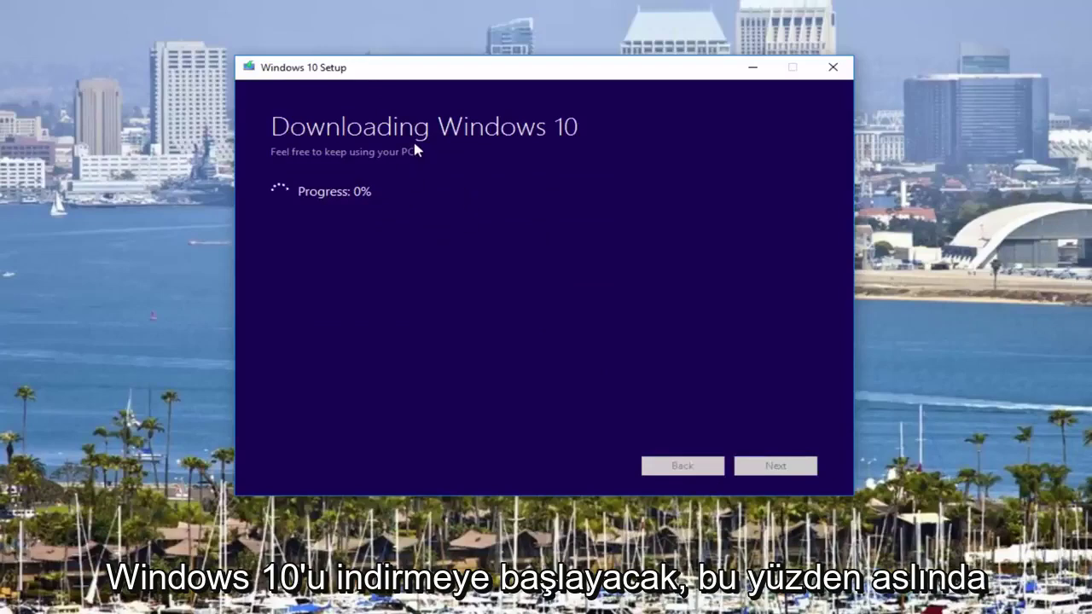
left_click(830, 68)
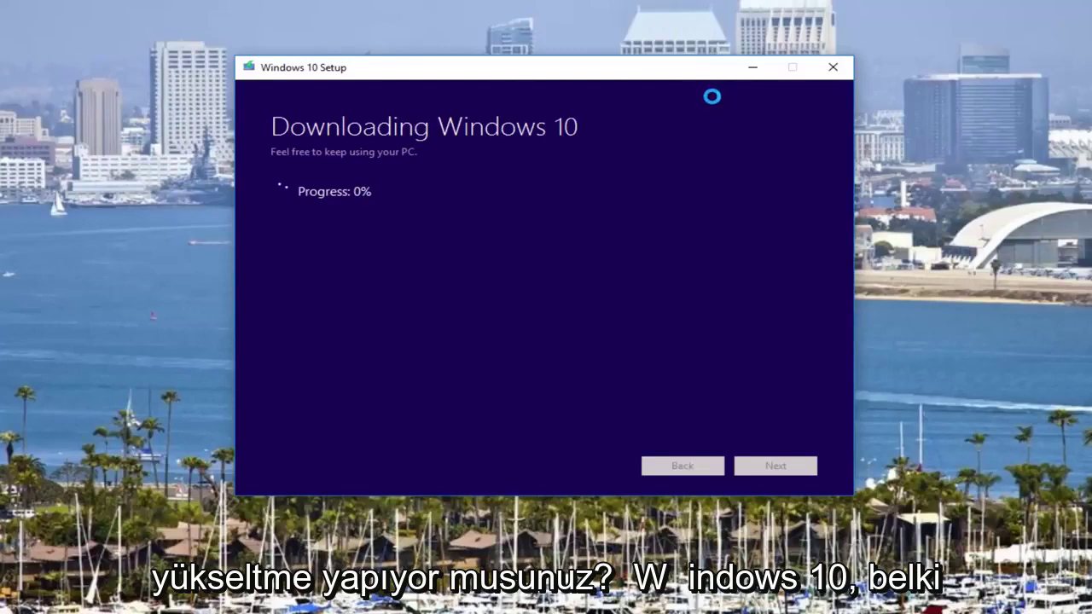
key("alt+F4")
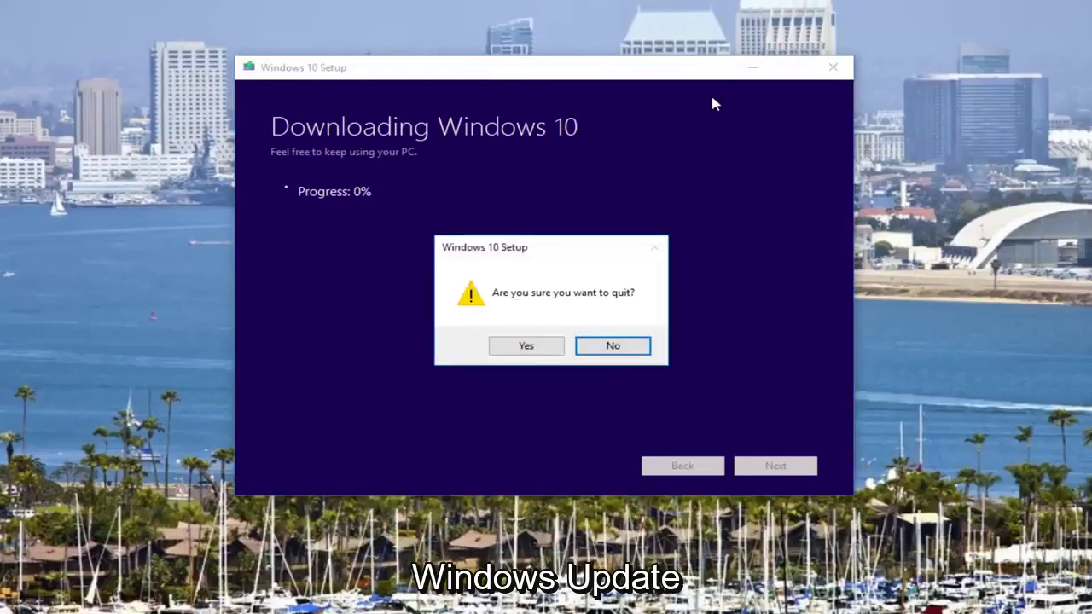
left_click(533, 346)
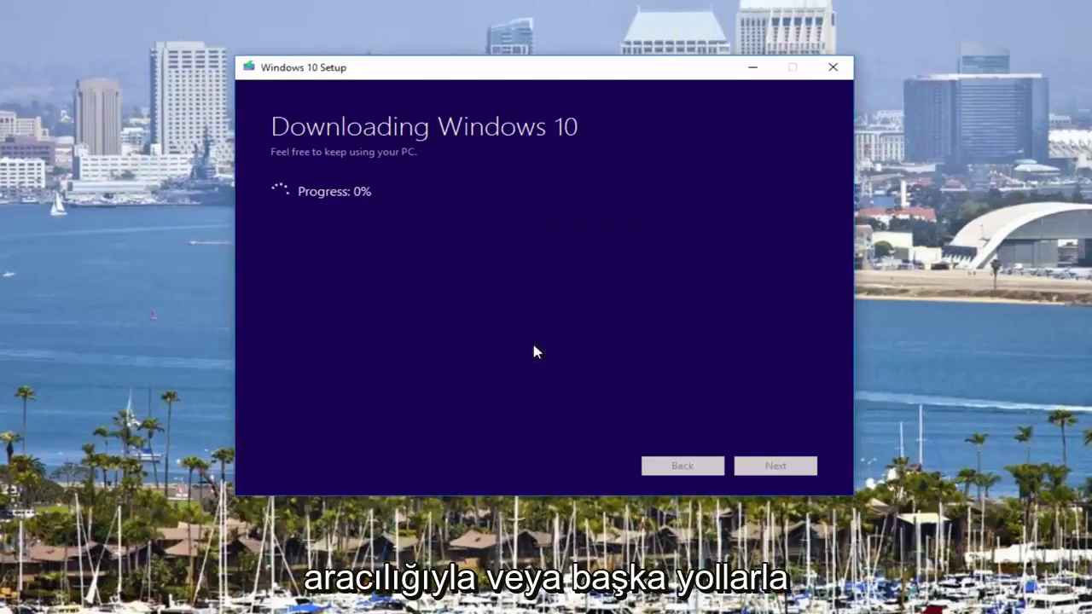